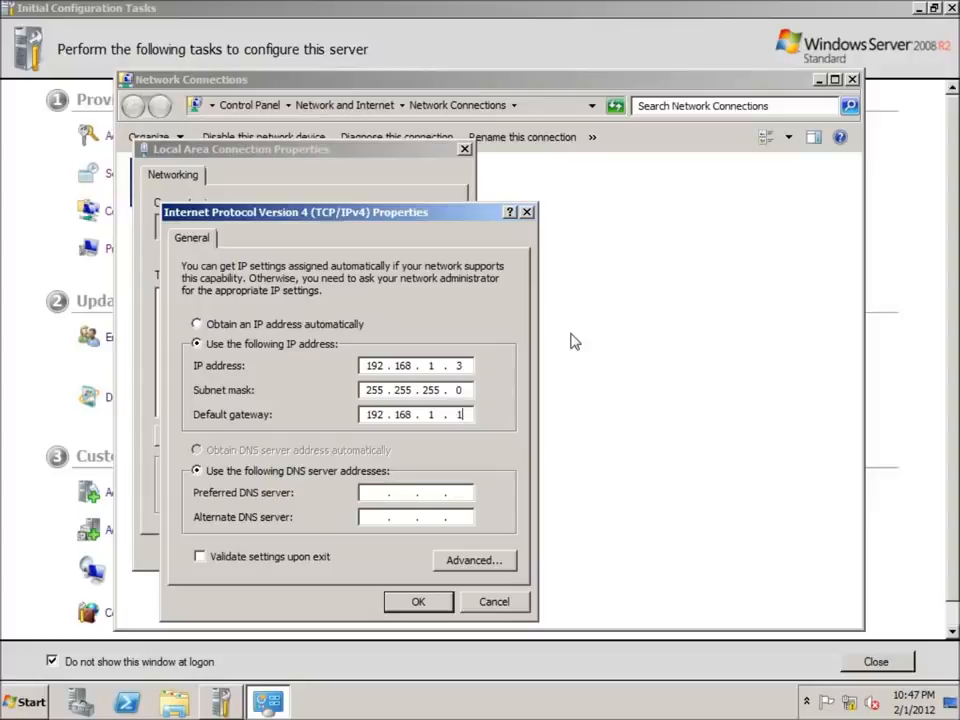
# Step: Save 192.168.1.2 as the preferred DNS server and close the network connection windows
pyautogui.press('Tab')
pyautogui.press('Tab')
pyautogui.write('192 . 168 . 1 . ')
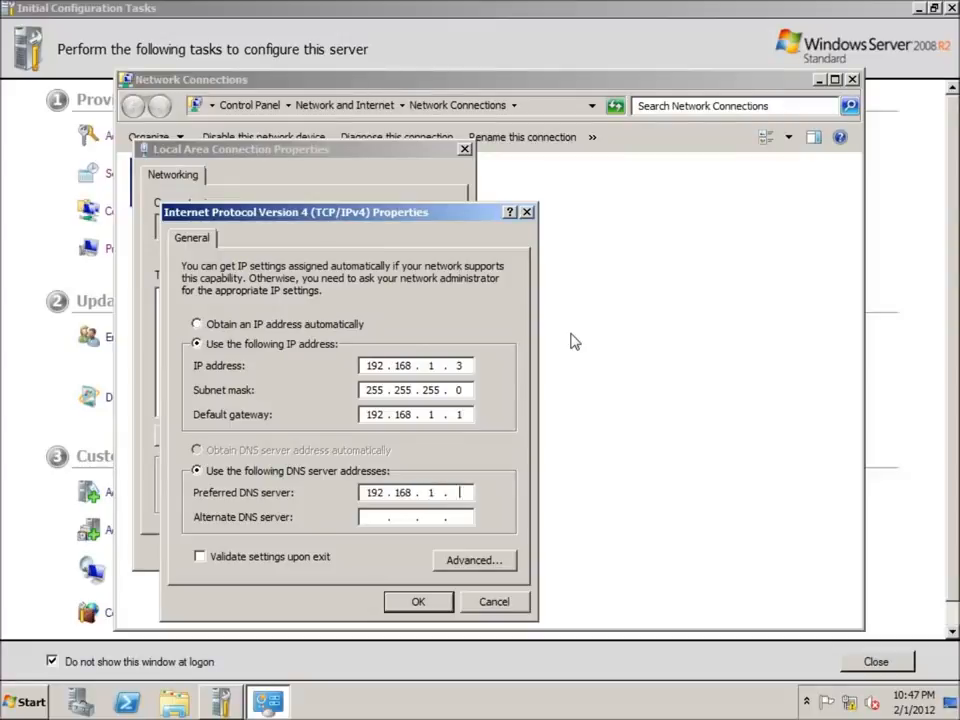
pyautogui.write('2')
pyautogui.click(420, 602)
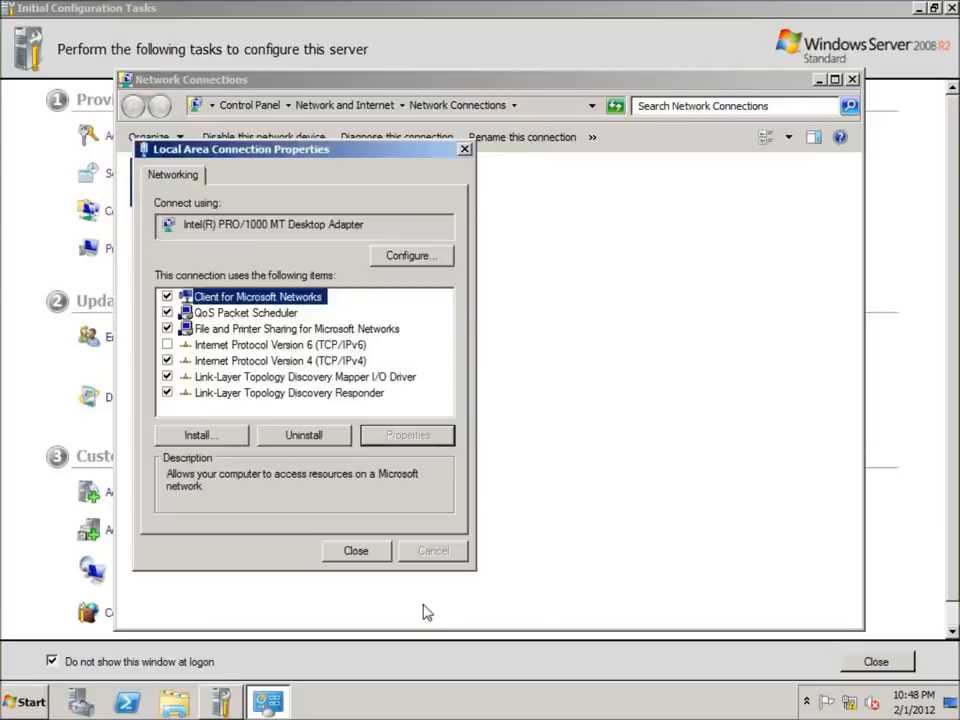
pyautogui.click(360, 558)
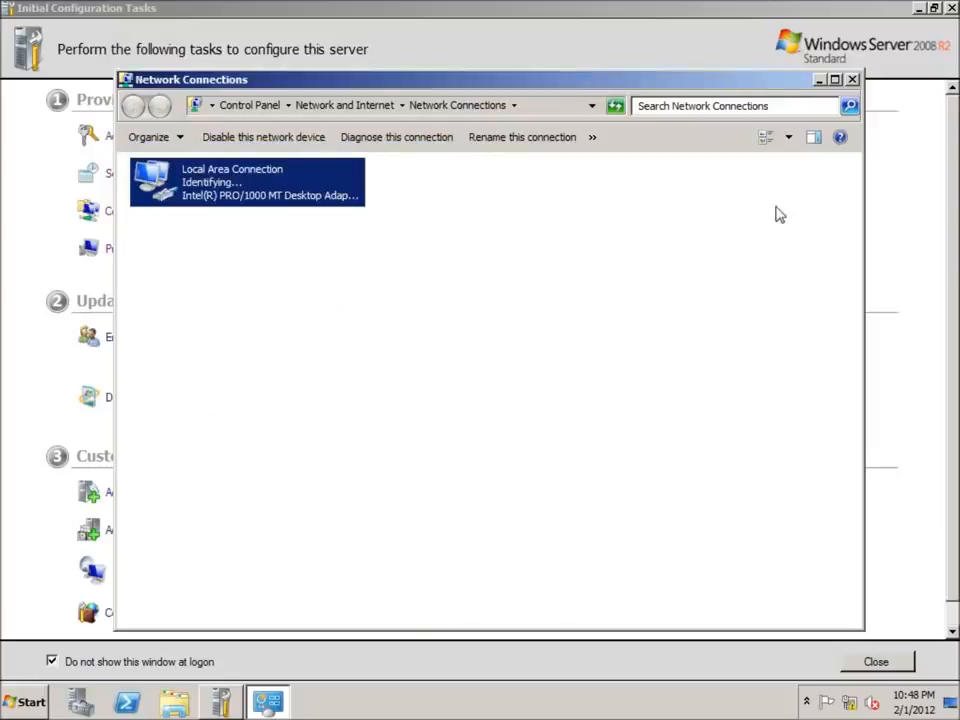
pyautogui.click(851, 80)
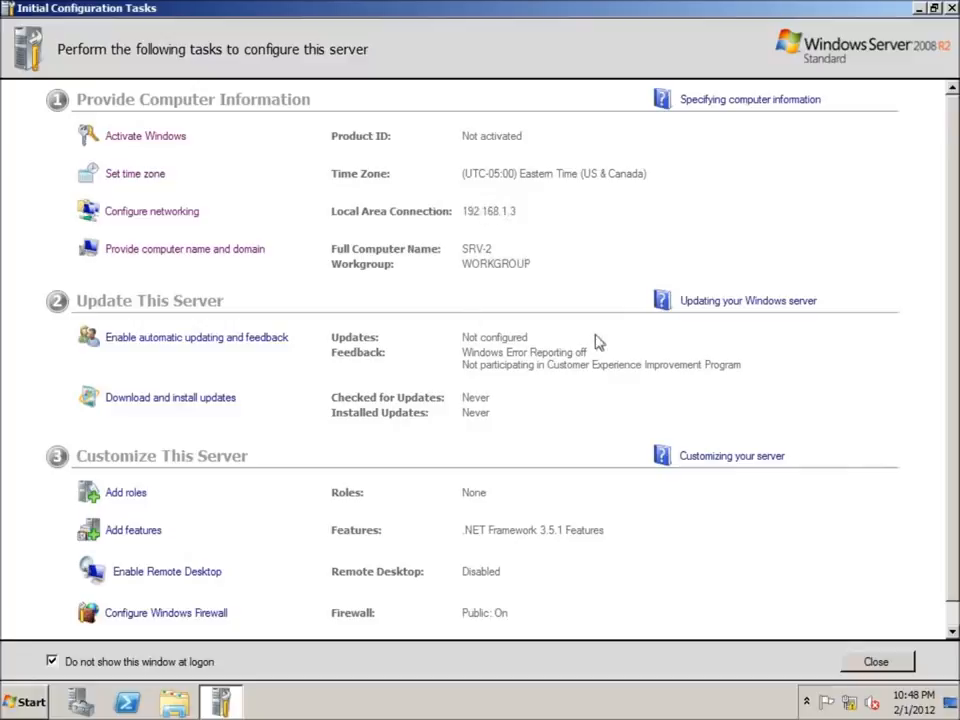
# Step: Close Initial Configuration Tasks and show Server Manager's Roles page with 0 of 17 roles installed
pyautogui.click(951, 8)
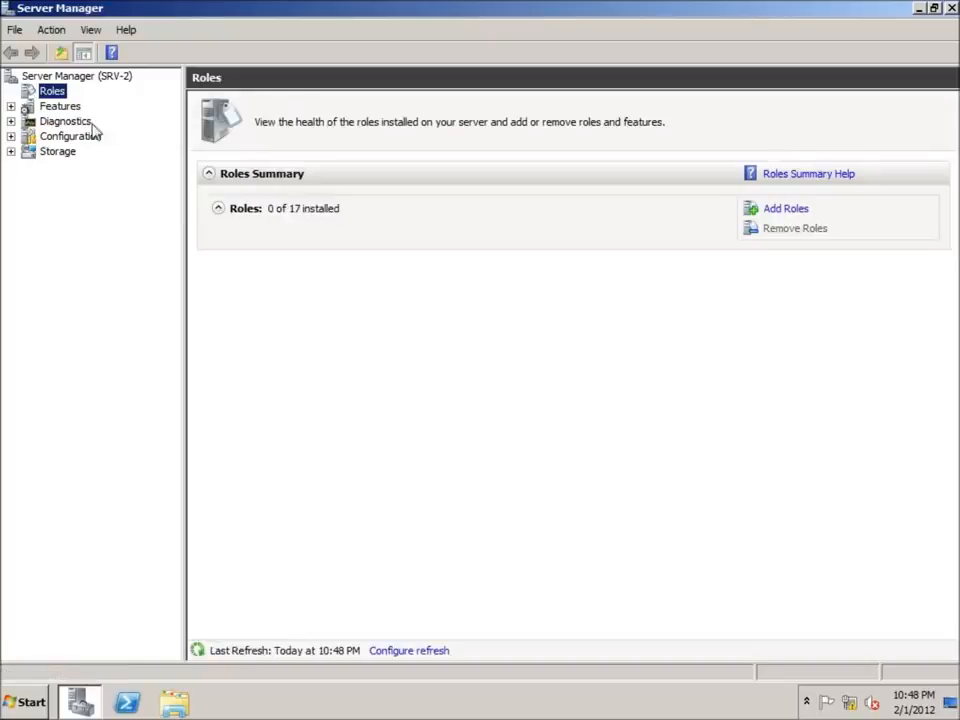
pyautogui.click(778, 209)
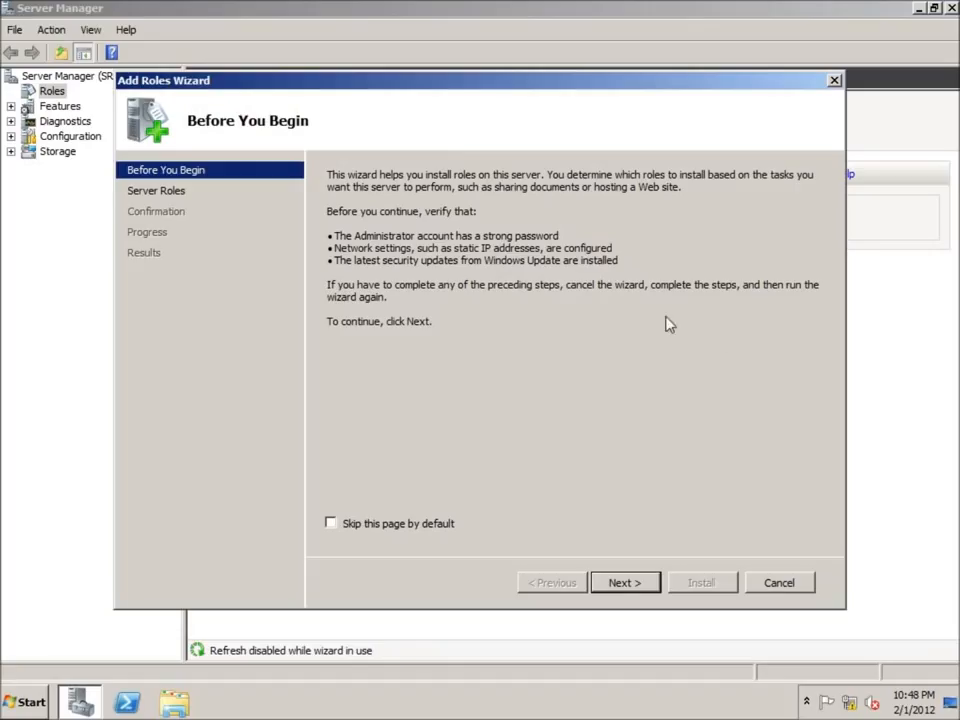
# Step: Add the Active Directory Domain Services role through the Add Roles wizard, then close Server Manager
pyautogui.click(622, 583)
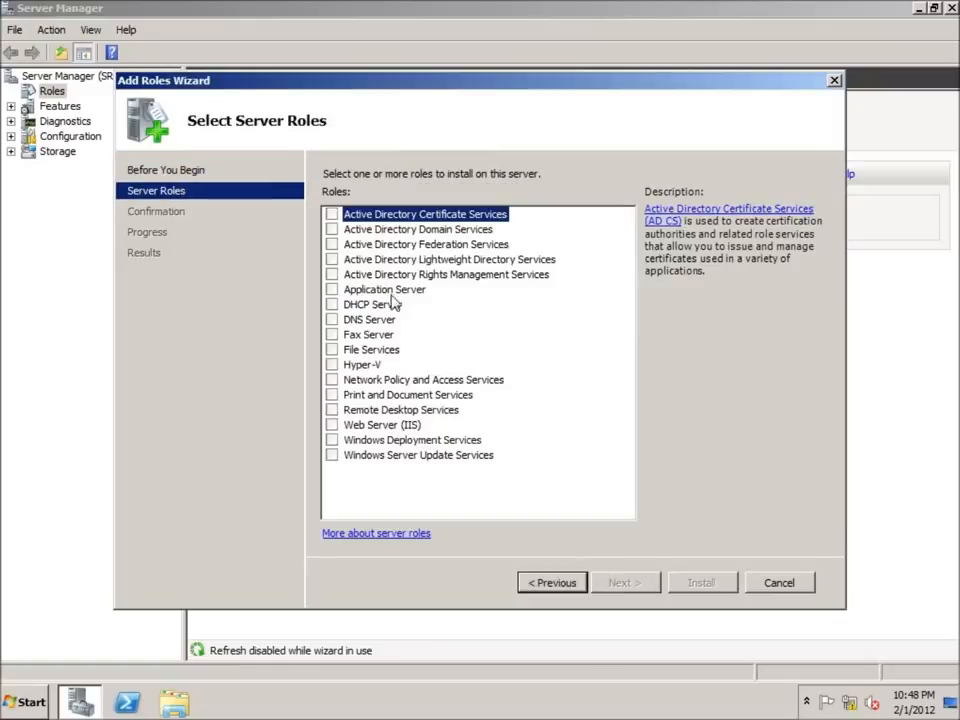
pyautogui.click(350, 231)
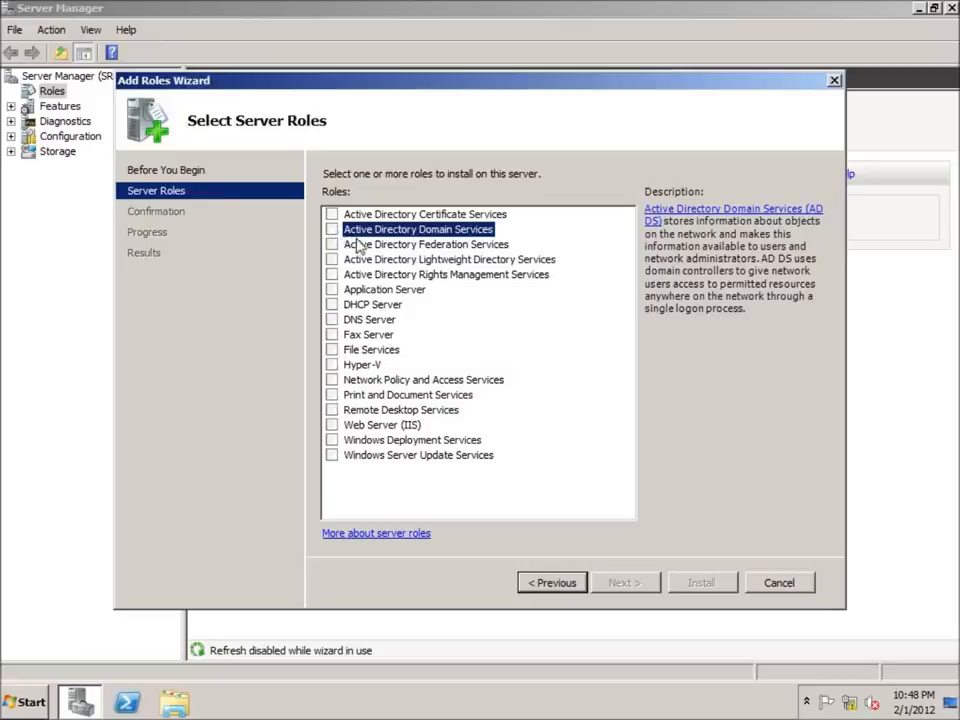
pyautogui.press('space')
pyautogui.click(619, 584)
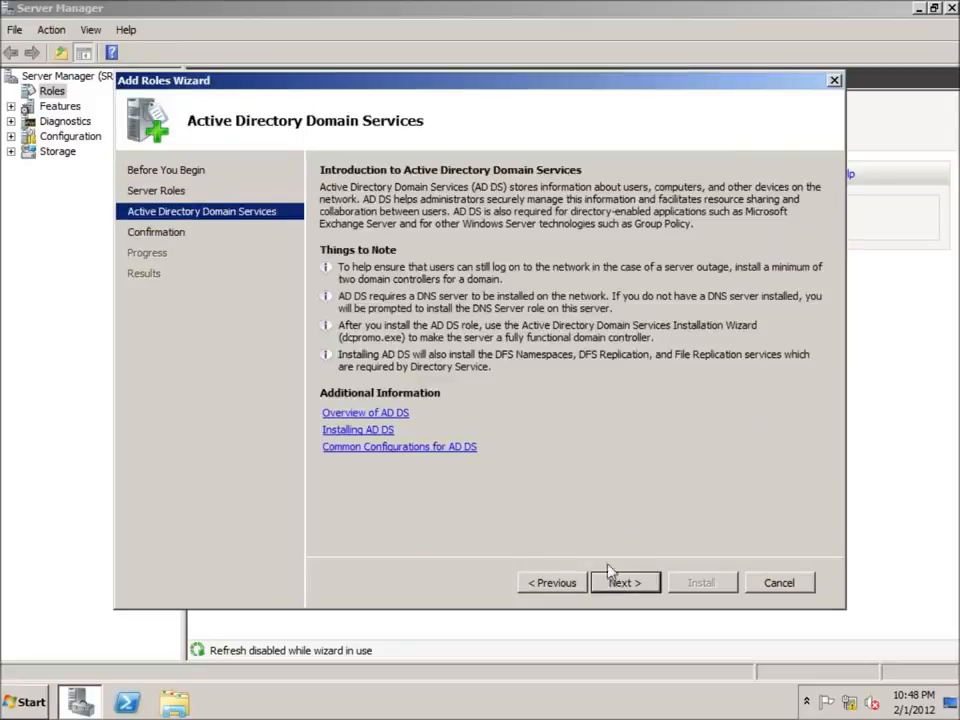
pyautogui.click(625, 586)
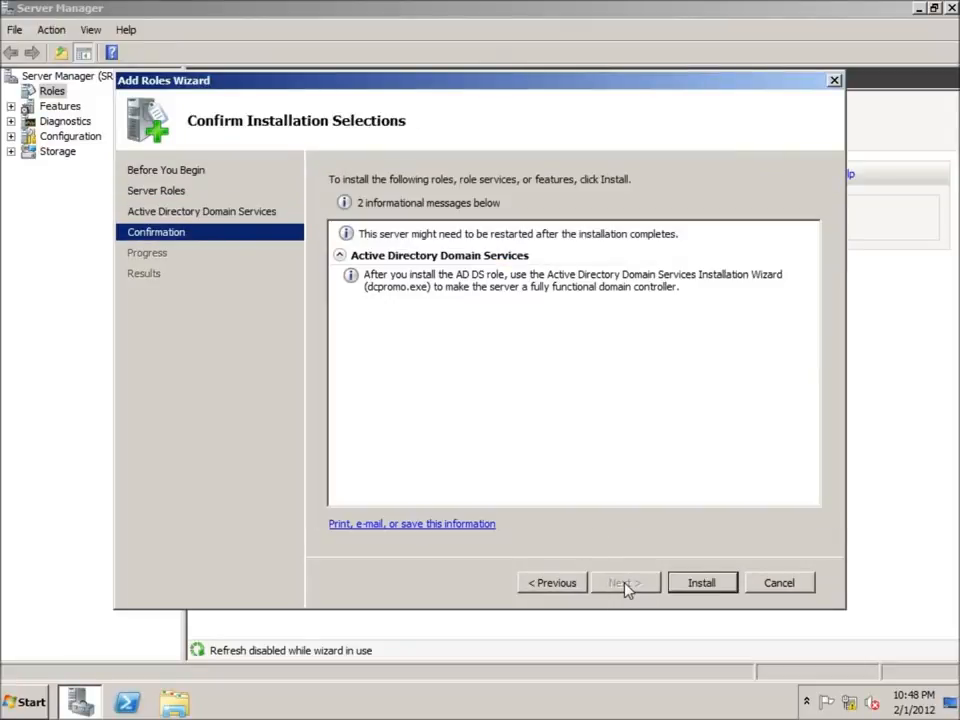
pyautogui.click(690, 588)
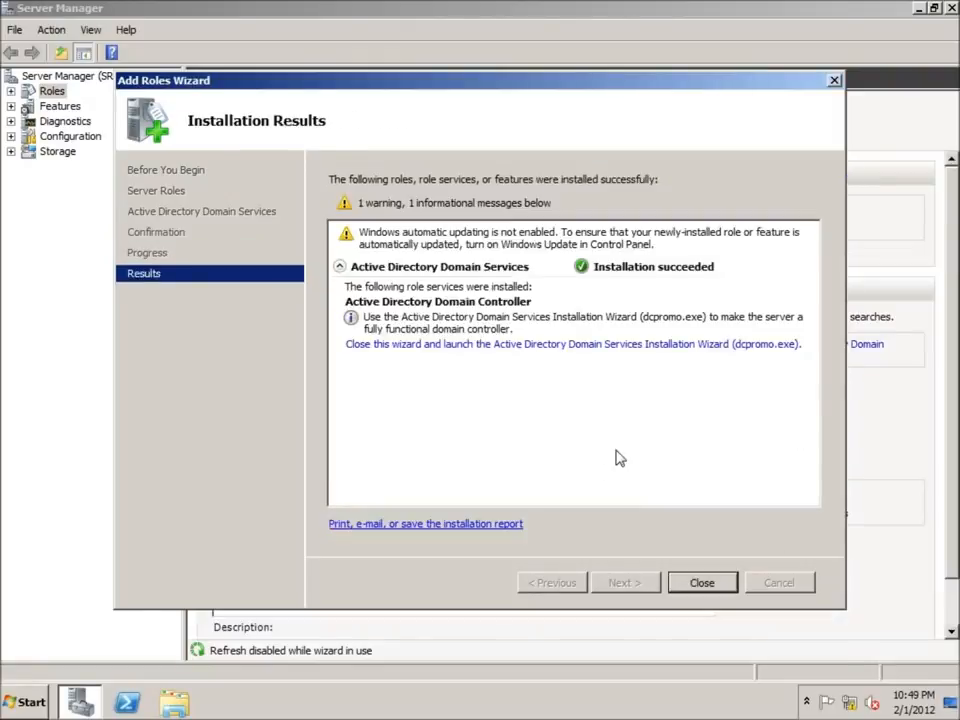
pyautogui.click(704, 582)
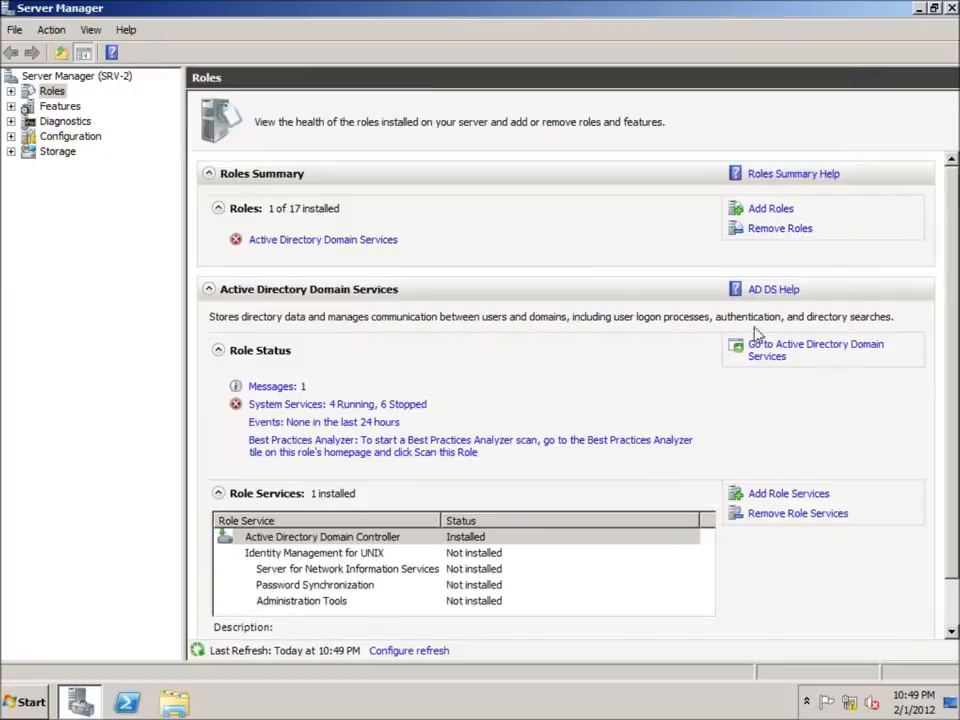
pyautogui.click(951, 9)
pyautogui.click(28, 702)
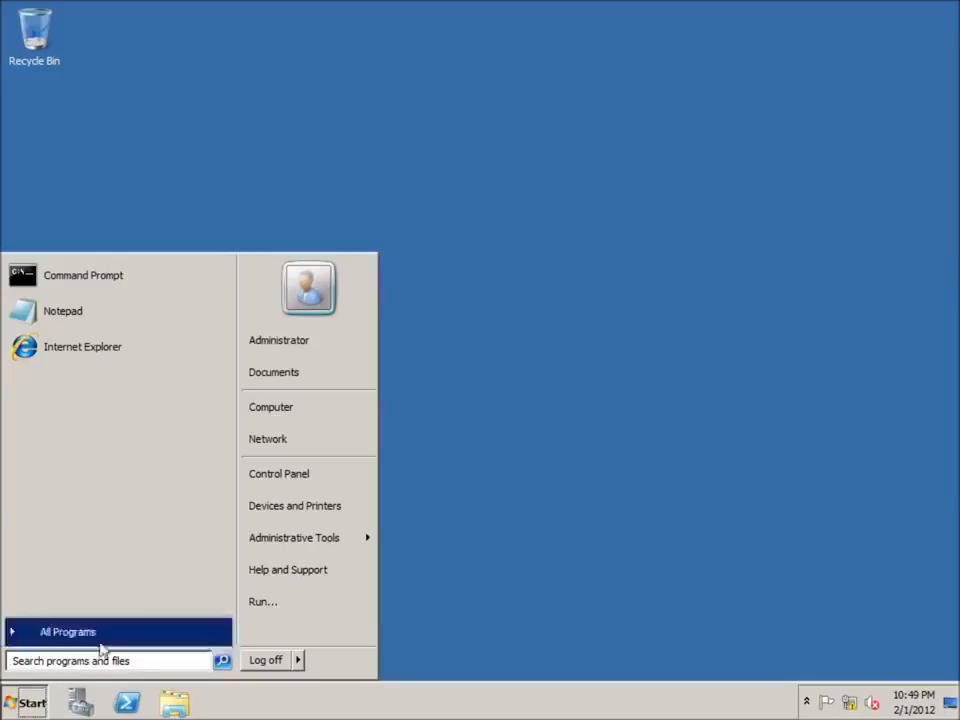
# Step: Run dcpromo and choose to add a domain controller to an existing domain in an existing forest
pyautogui.click(107, 664)
pyautogui.write('dcpromo')
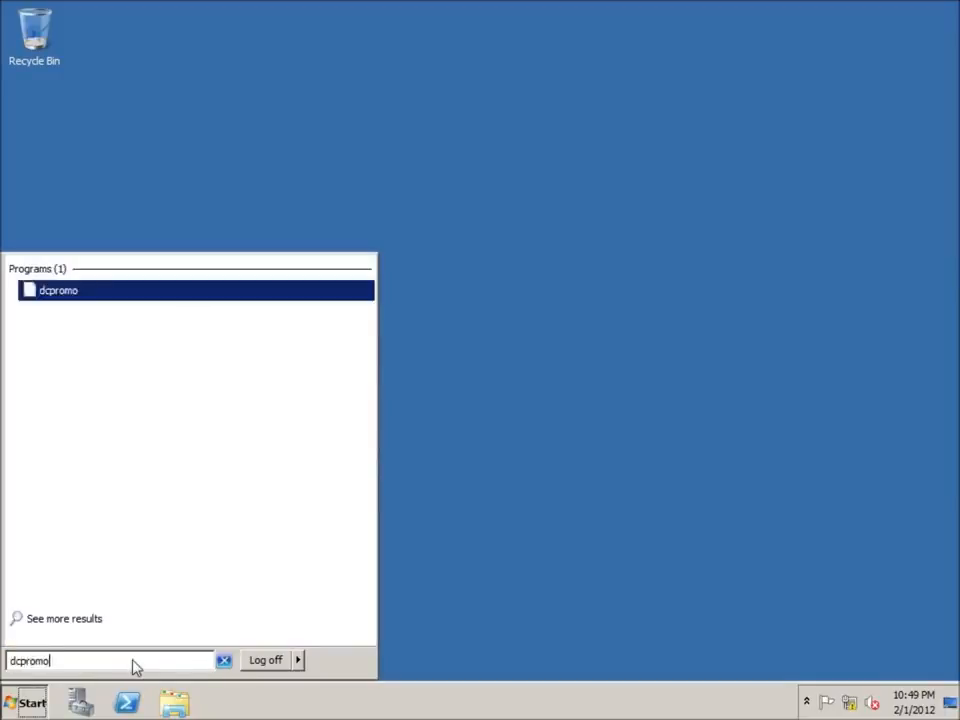
pyautogui.press('Return')
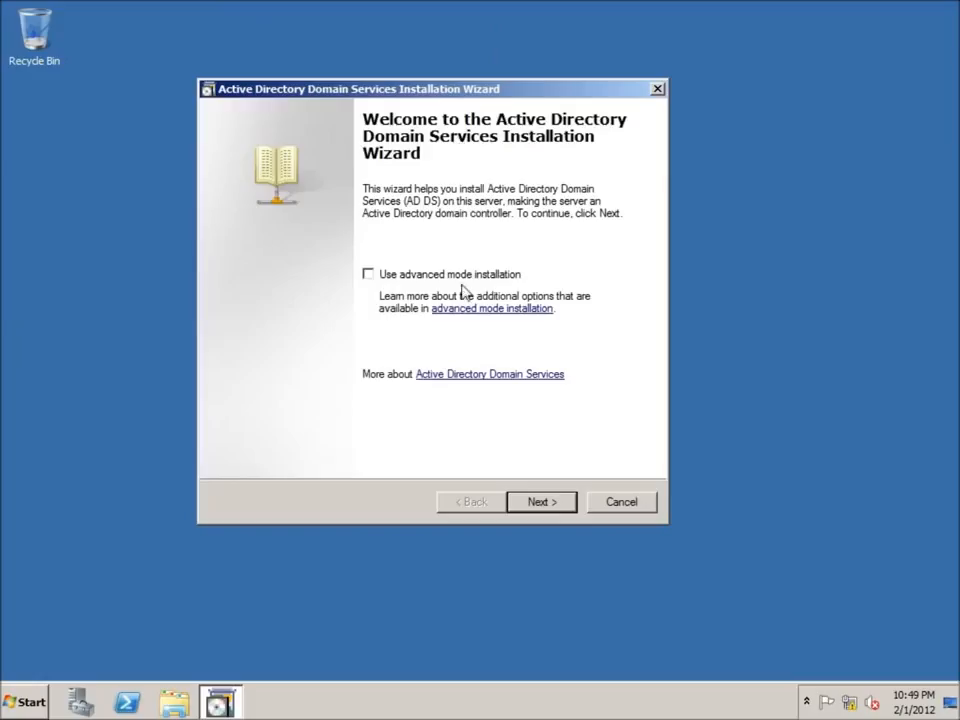
pyautogui.click(540, 500)
pyautogui.click(543, 501)
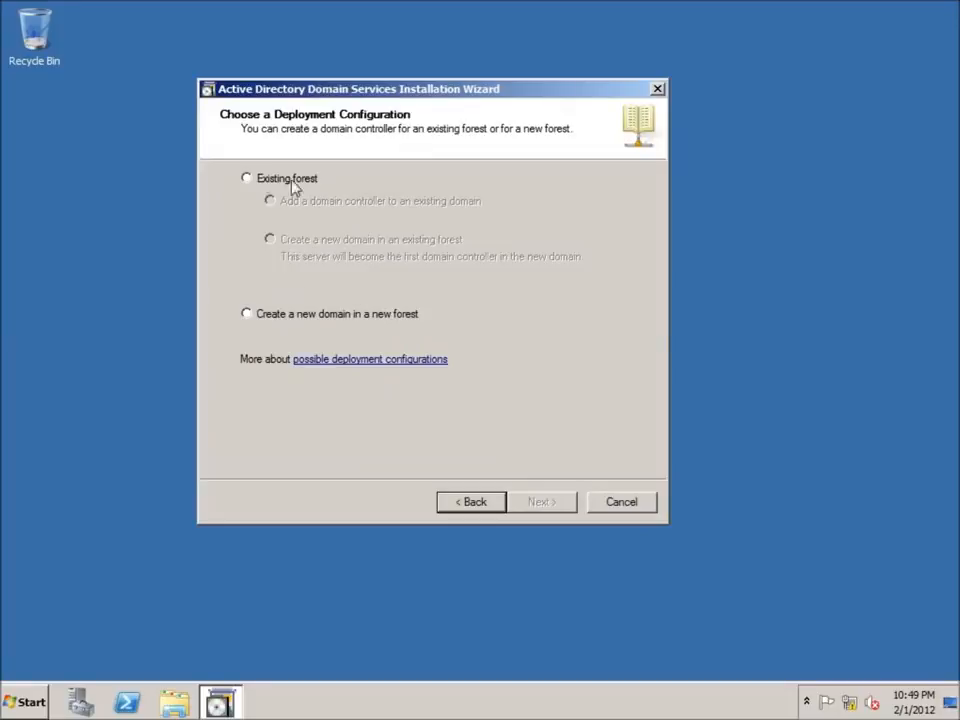
pyautogui.click(250, 179)
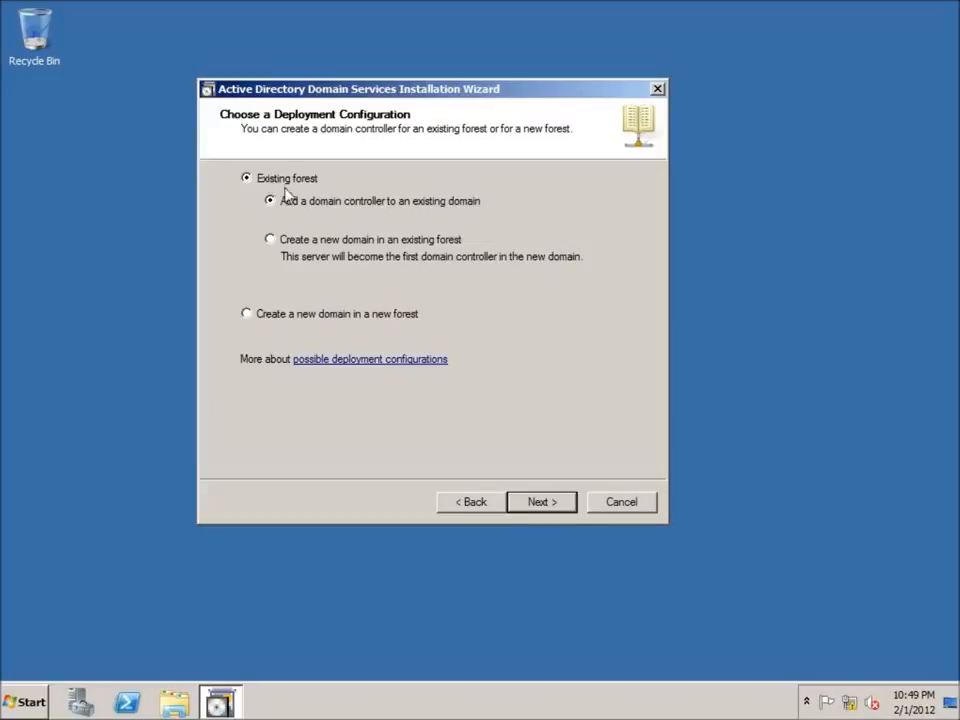
pyautogui.click(545, 506)
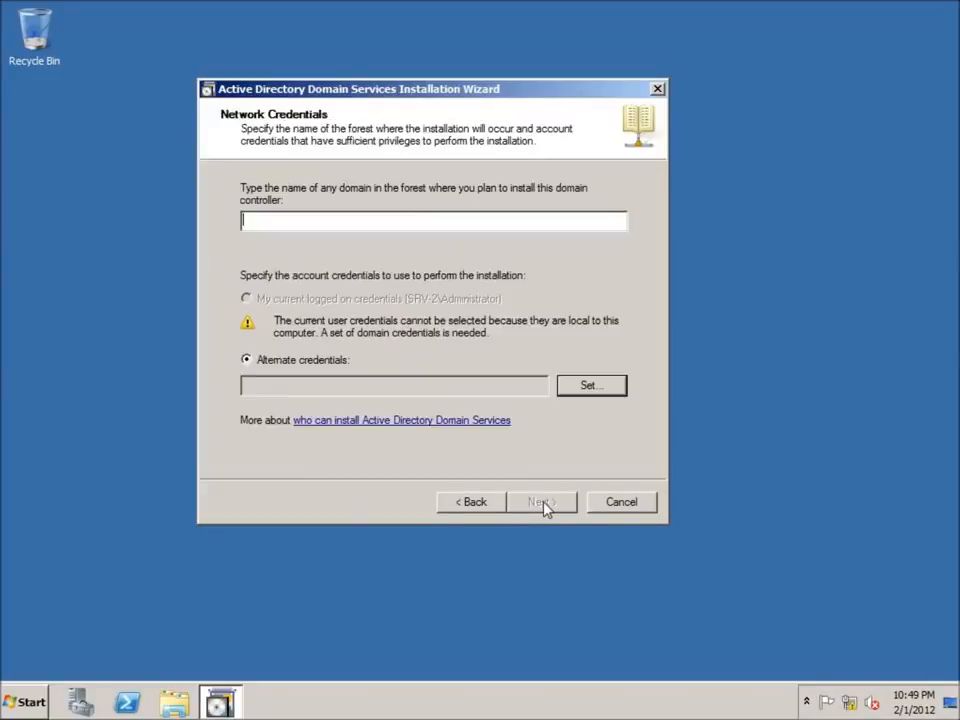
# Step: Enter domain penning with the administrator account and its password, then list the forest's domains
pyautogui.write('penning')
pyautogui.click(594, 388)
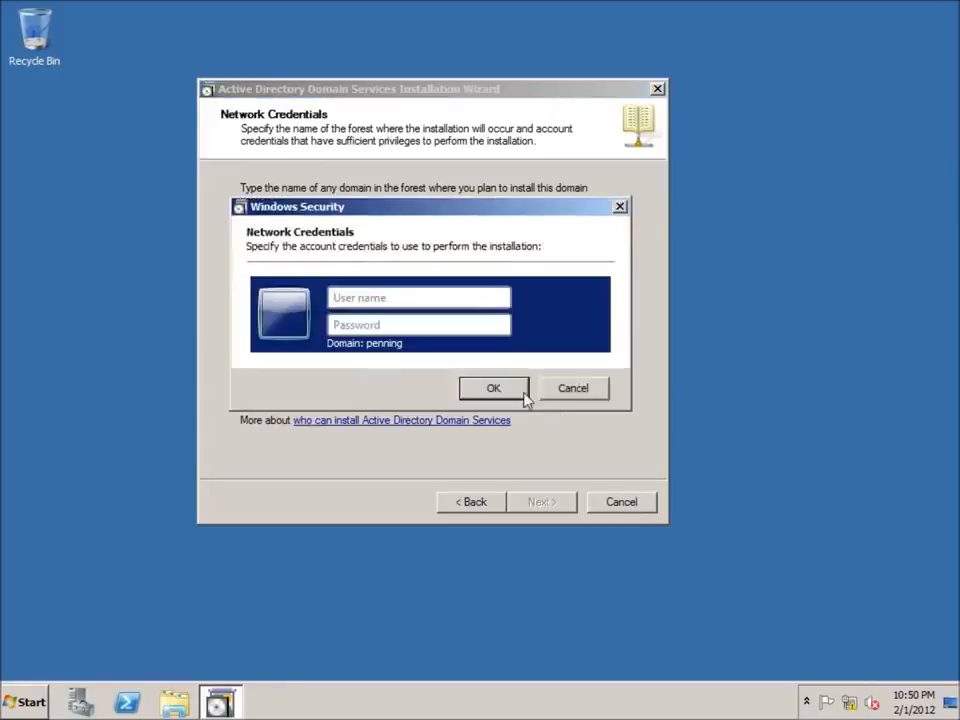
pyautogui.click(356, 305)
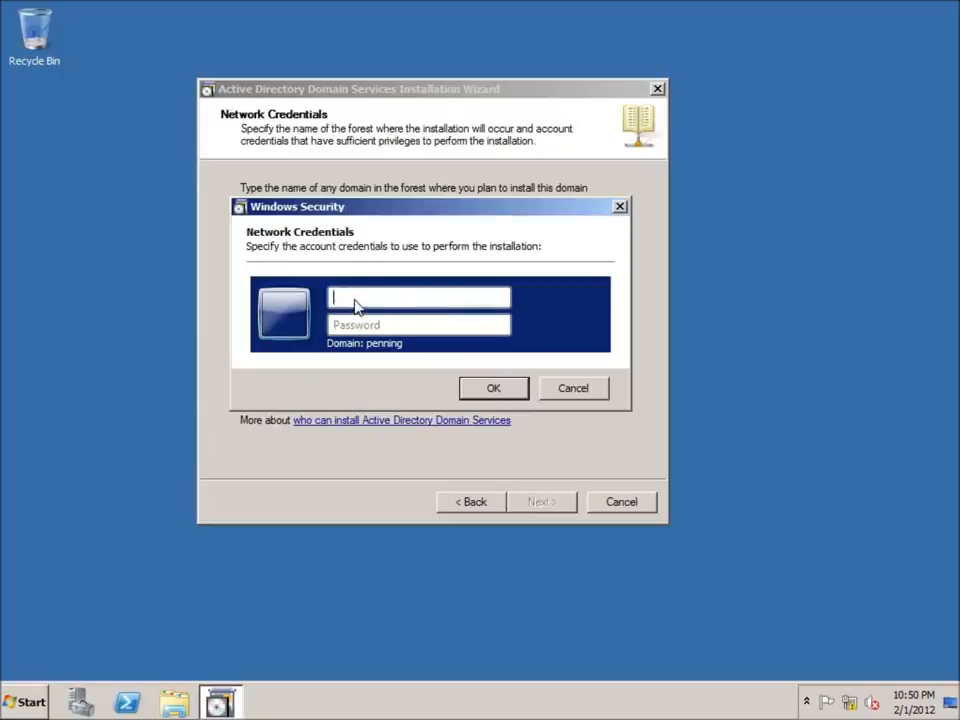
pyautogui.write('administrator')
pyautogui.press('Tab')
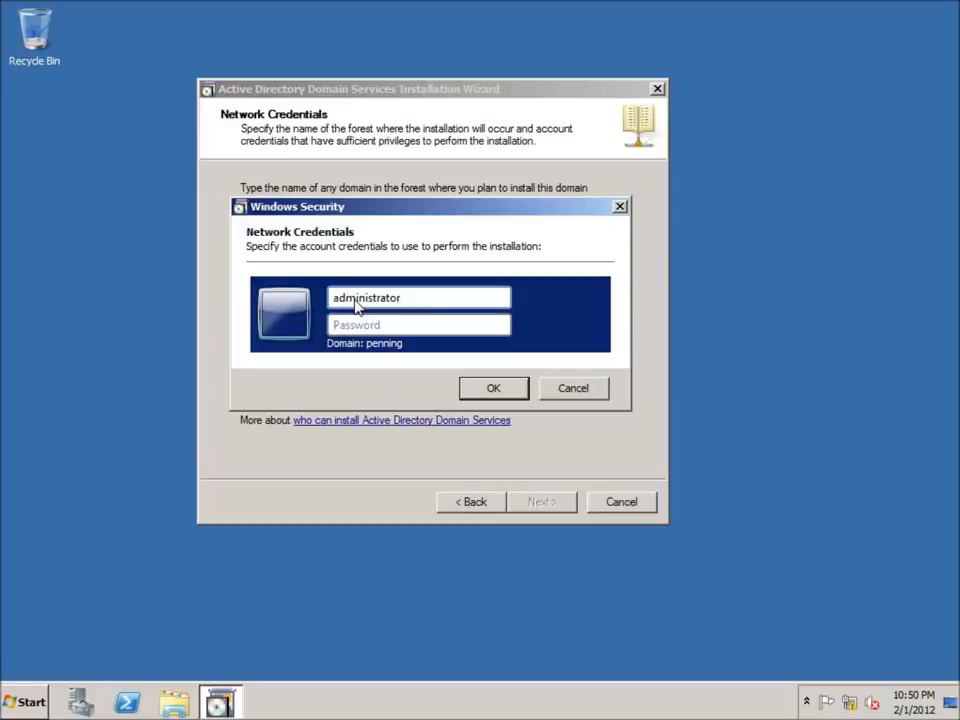
pyautogui.write('P@ssw0rd')
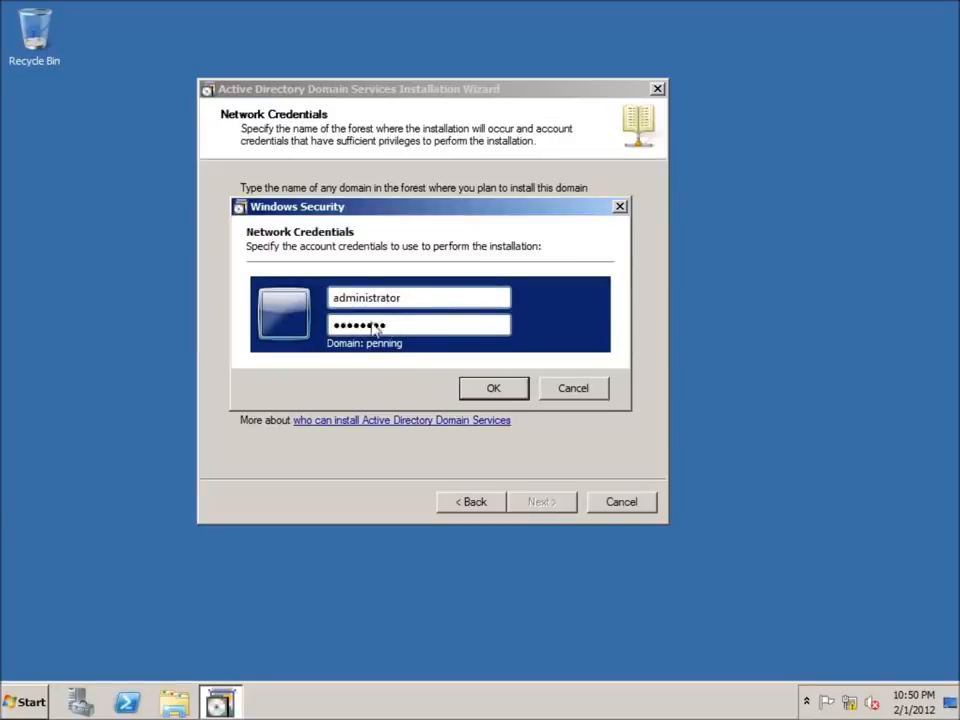
pyautogui.click(492, 391)
pyautogui.click(535, 504)
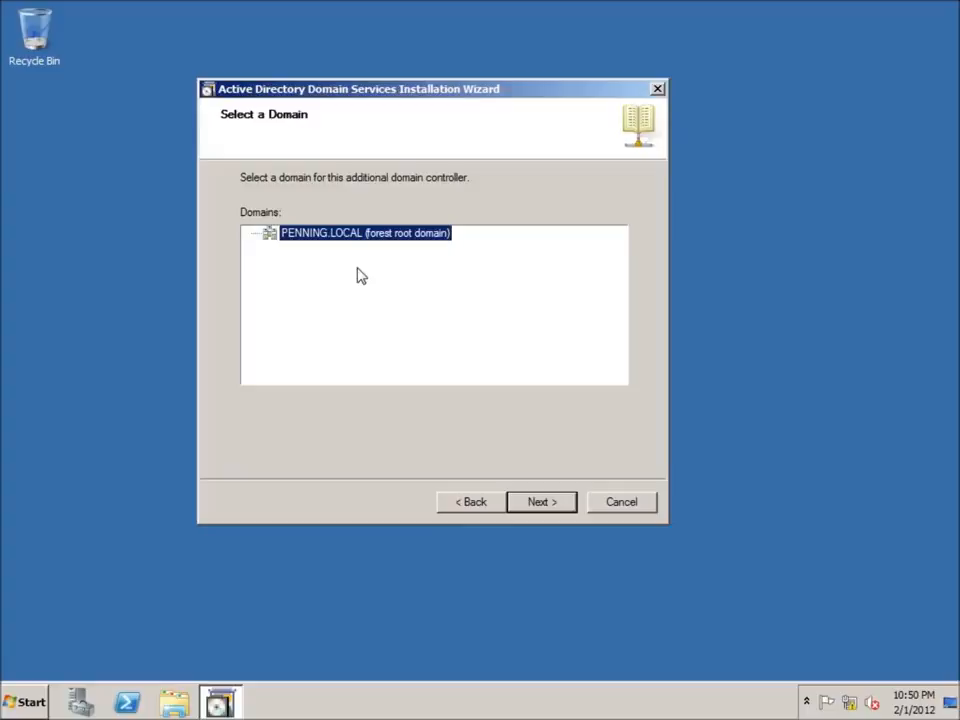
# Step: Keep PENNING.LOCAL, Default-First-Site-Name, DNS server, global catalog and default locations, accepting the delegation warning
pyautogui.click(542, 503)
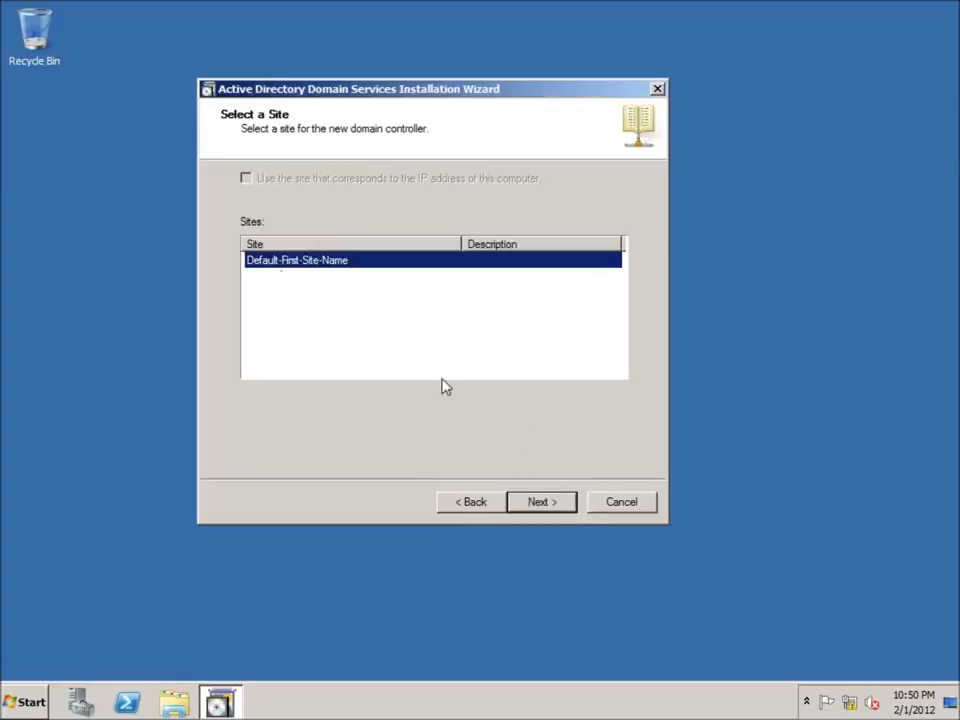
pyautogui.click(553, 503)
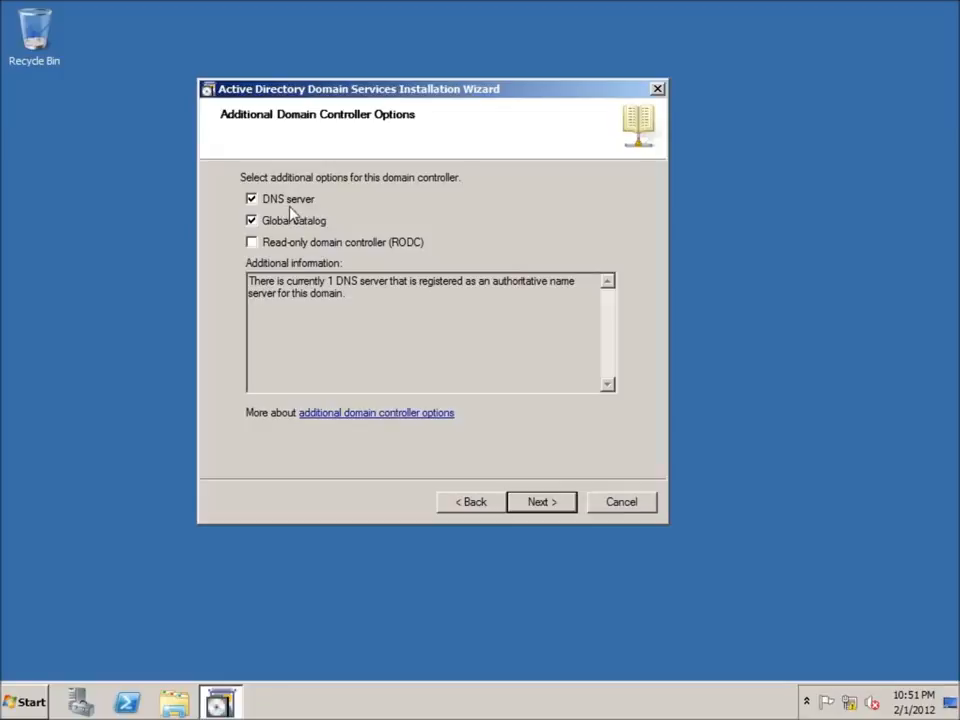
pyautogui.click(546, 503)
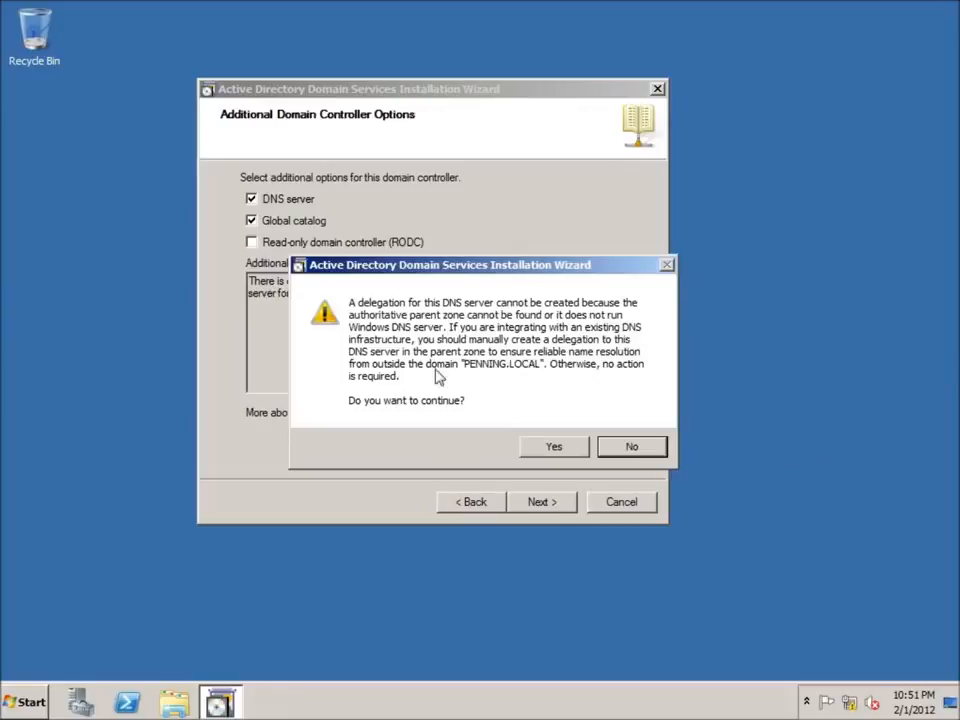
pyautogui.click(557, 452)
pyautogui.click(550, 503)
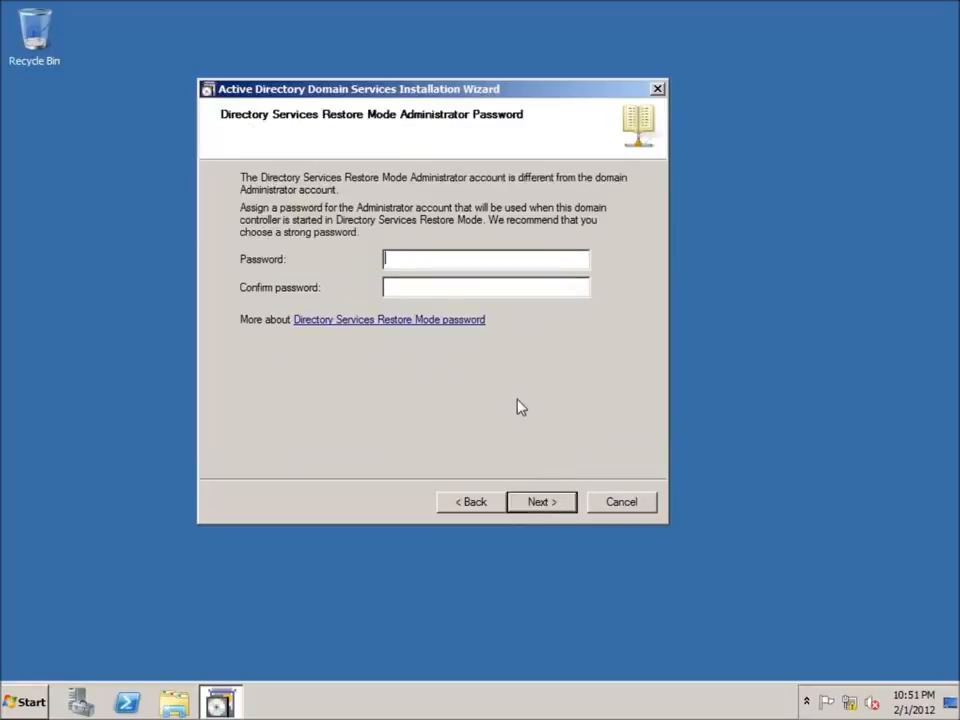
# Step: Set the Directory Services Restore Mode password and install, rebooting automatically on completion
pyautogui.write('•••••••••••')
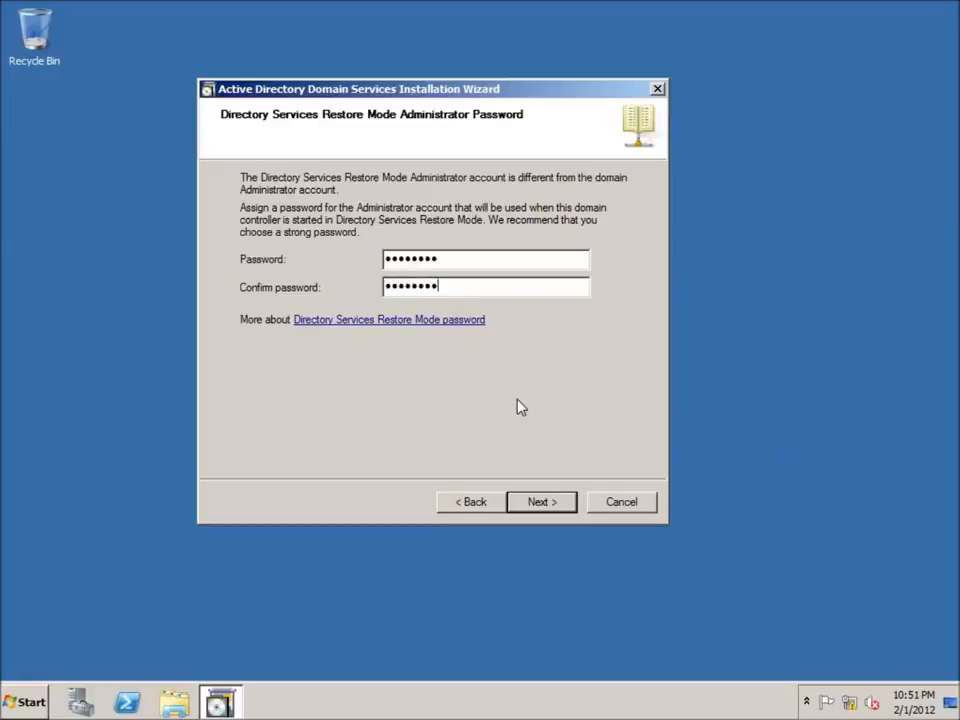
pyautogui.press('Return')
pyautogui.press('Return')
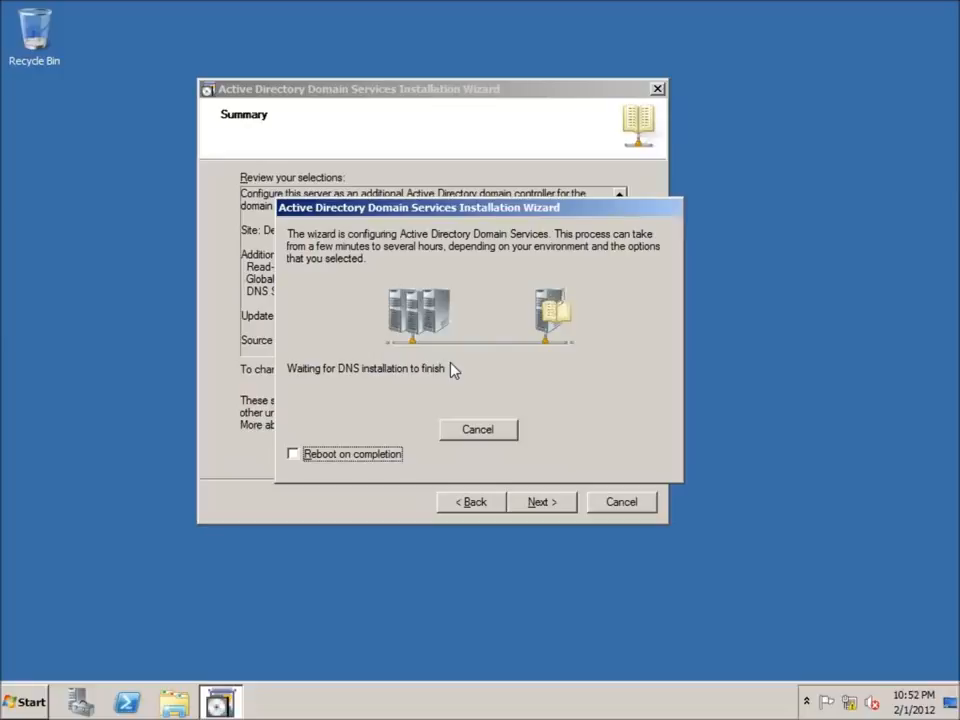
pyautogui.click(300, 458)
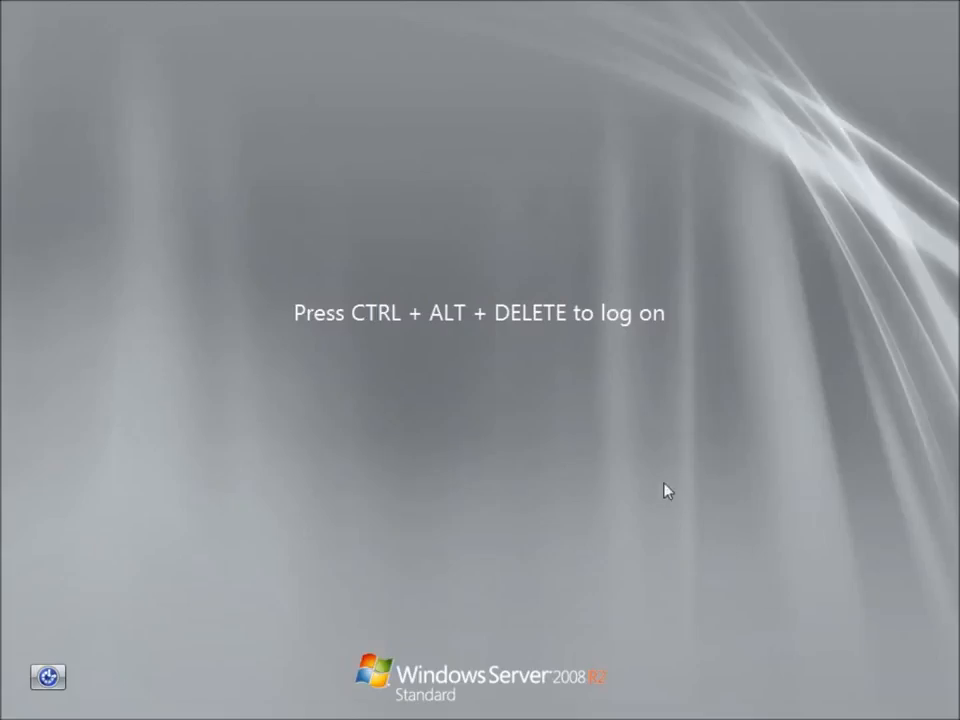
# Step: Sign back in as the domain administrator and check Server Manager lists AD DS and DNS Server roles
pyautogui.hotkey('ctrl', 'alt', 'Delete')
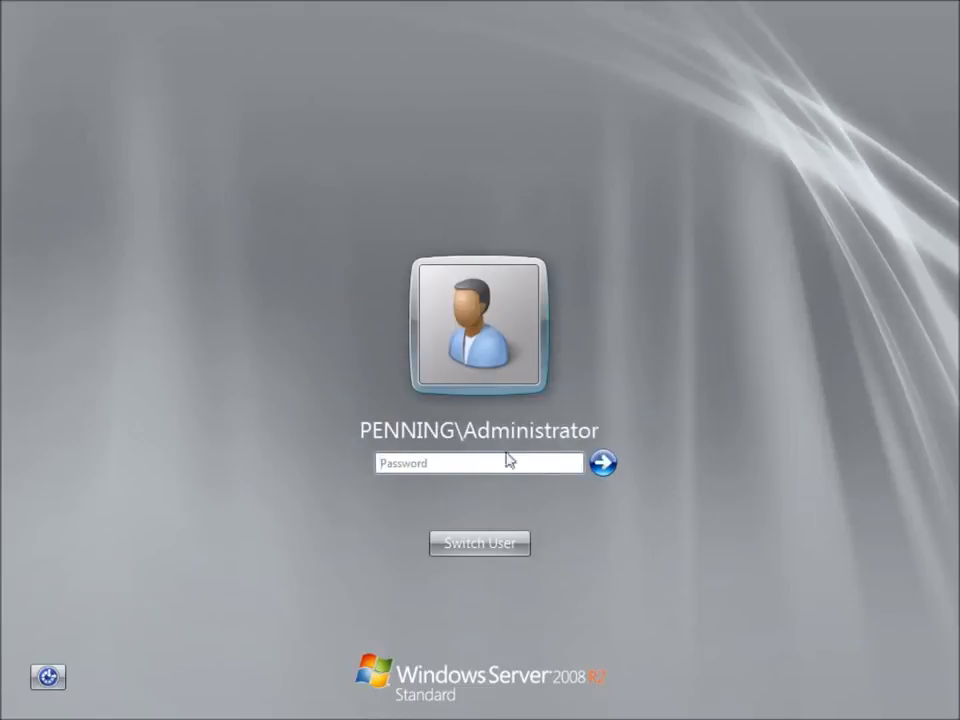
pyautogui.click(461, 468)
pyautogui.write('••••••••')
pyautogui.press('Return')
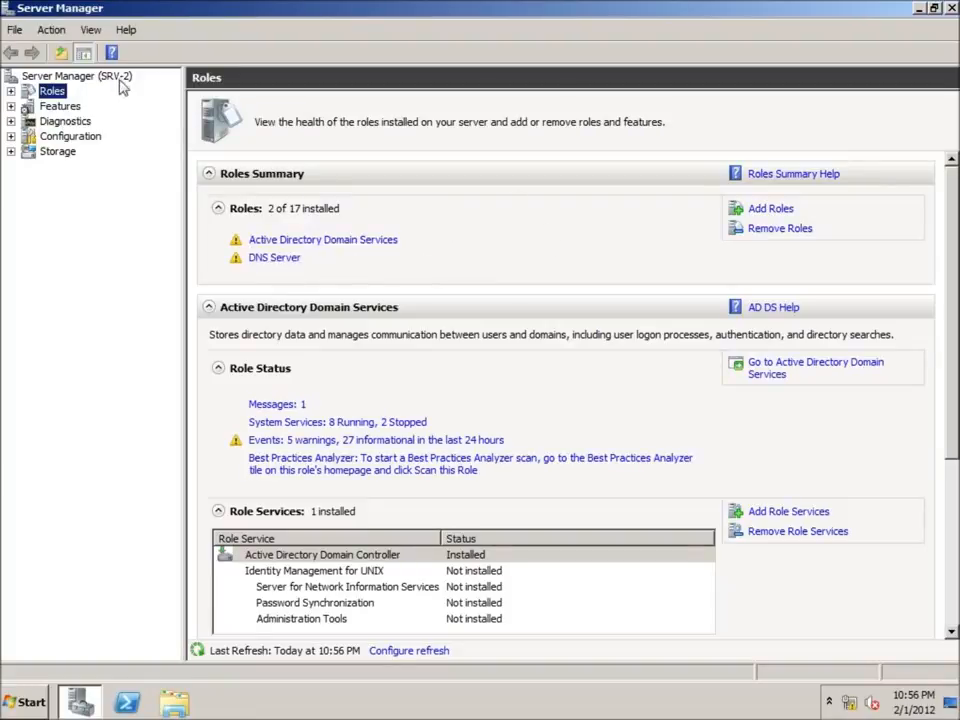
pyautogui.click(948, 9)
# Step: In Active Directory Users and Computers, confirm SRV-1 and SRV-2 under Domain Controllers, then view Users
pyautogui.click(26, 702)
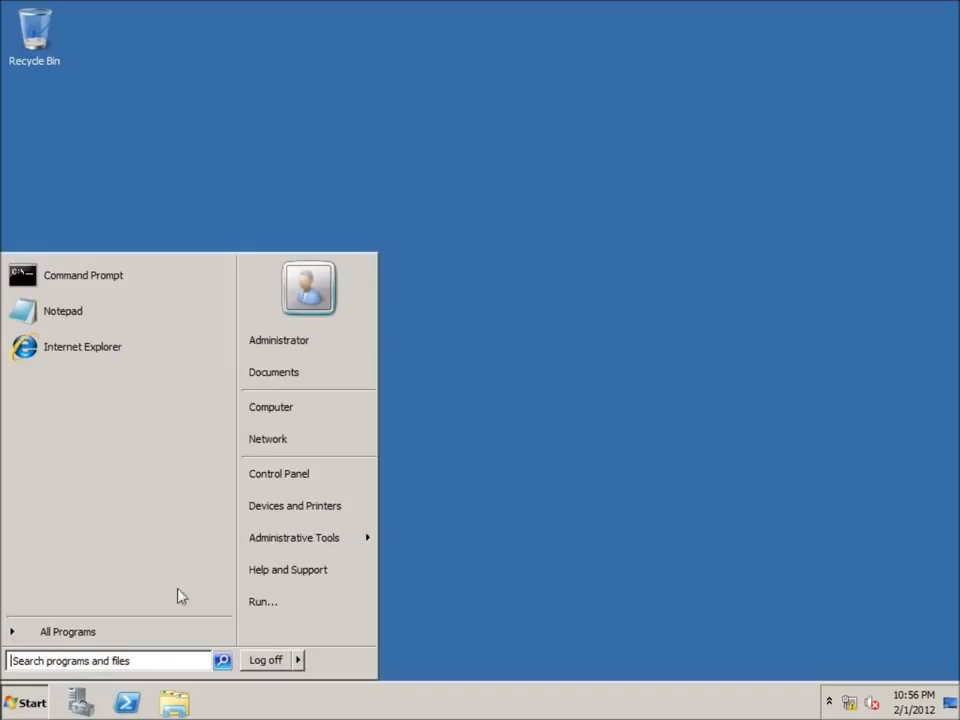
pyautogui.moveTo(284, 549)
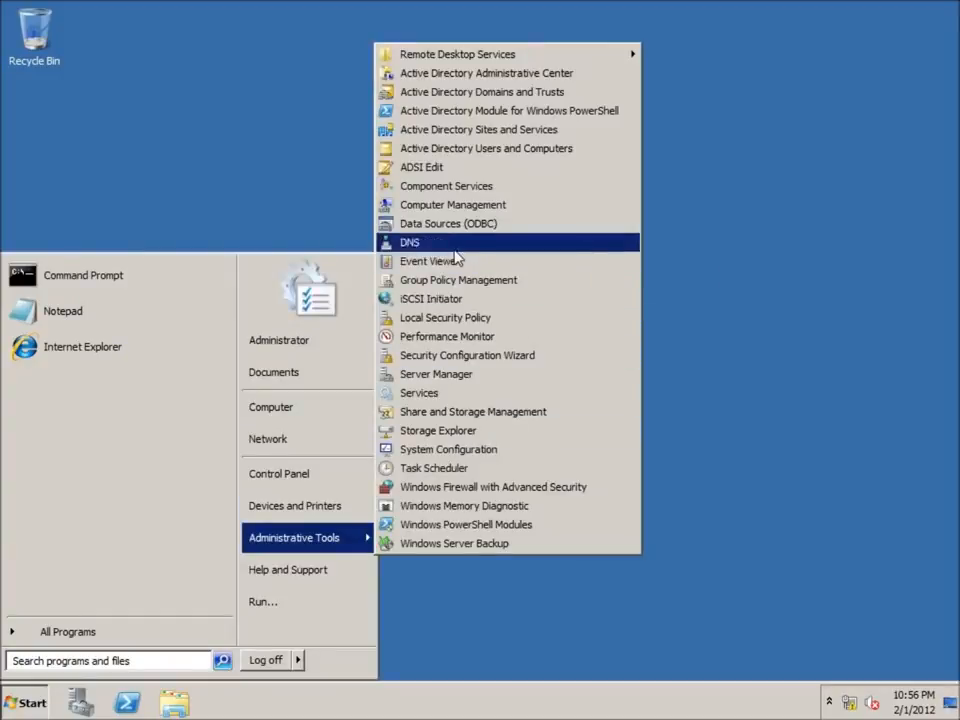
pyautogui.click(480, 163)
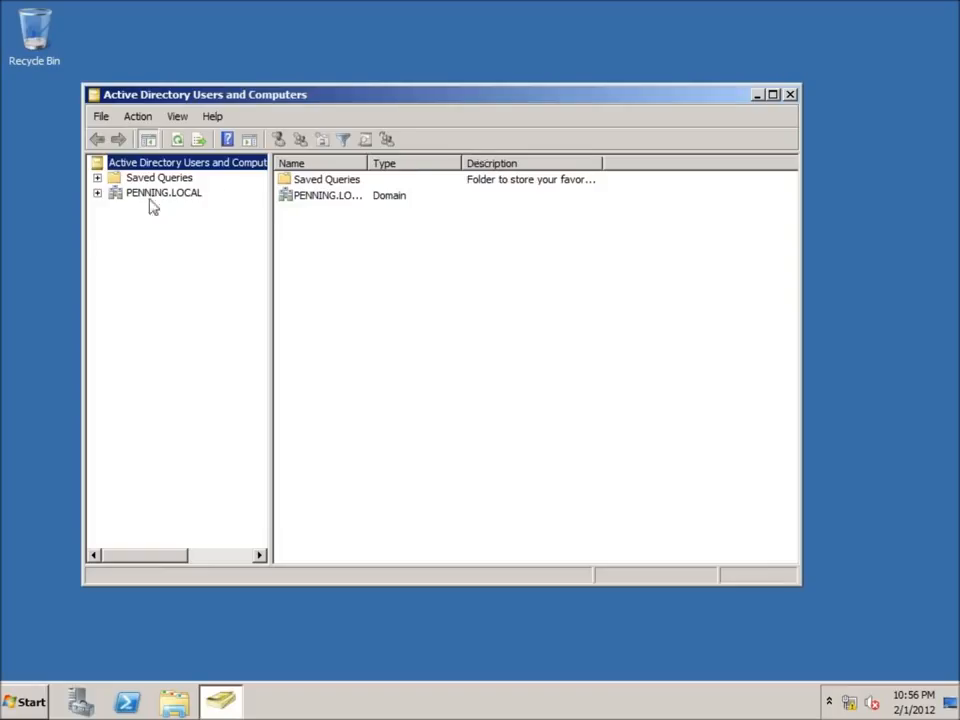
pyautogui.click(97, 194)
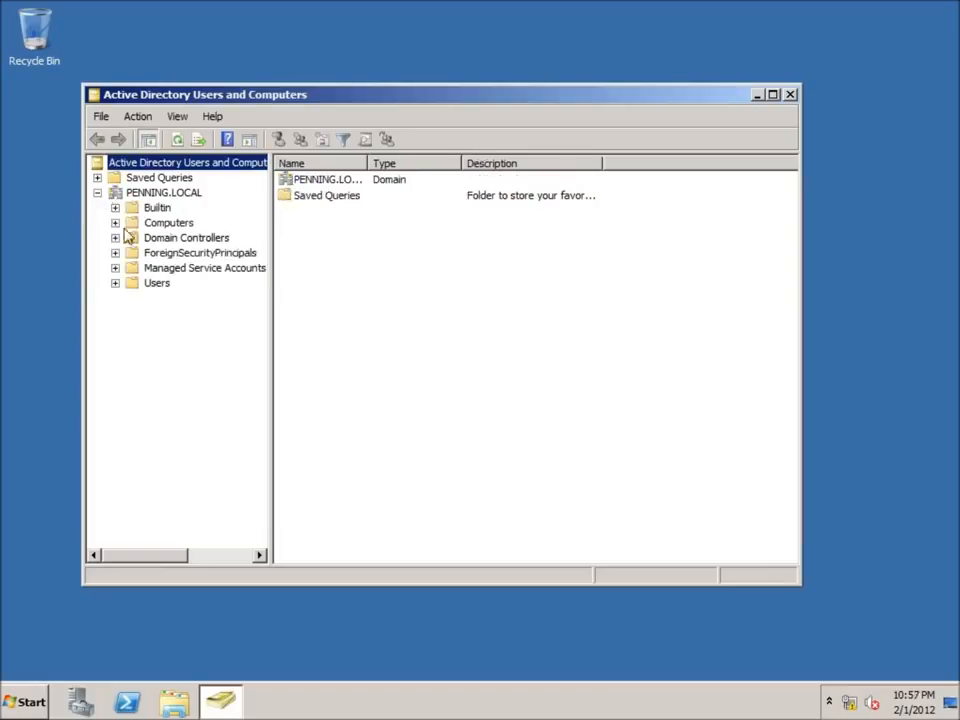
pyautogui.click(170, 240)
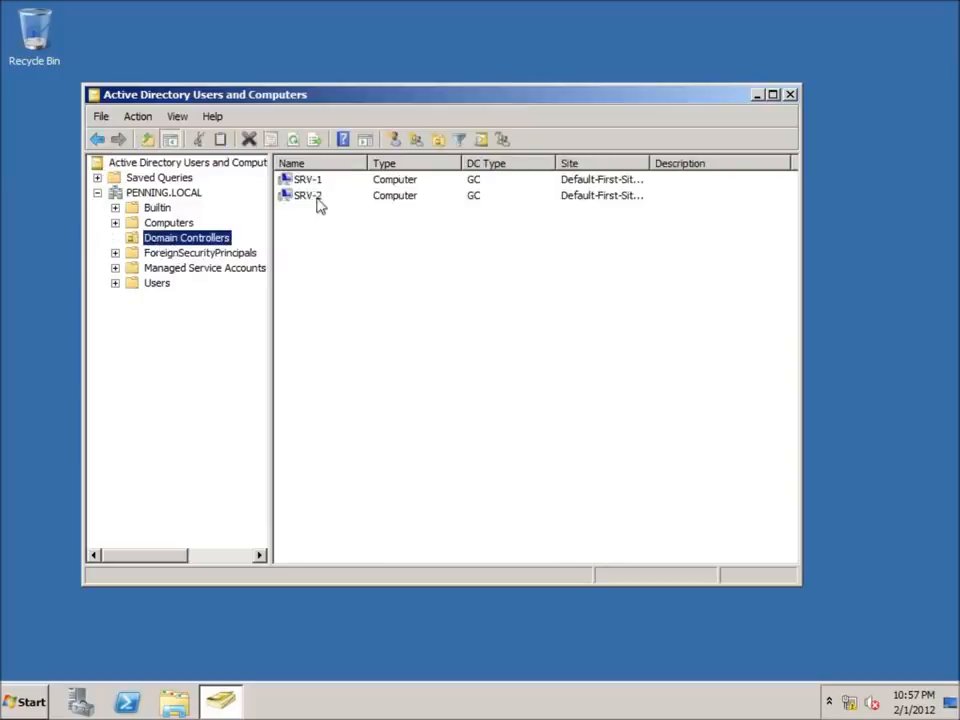
pyautogui.click(115, 283)
pyautogui.click(158, 285)
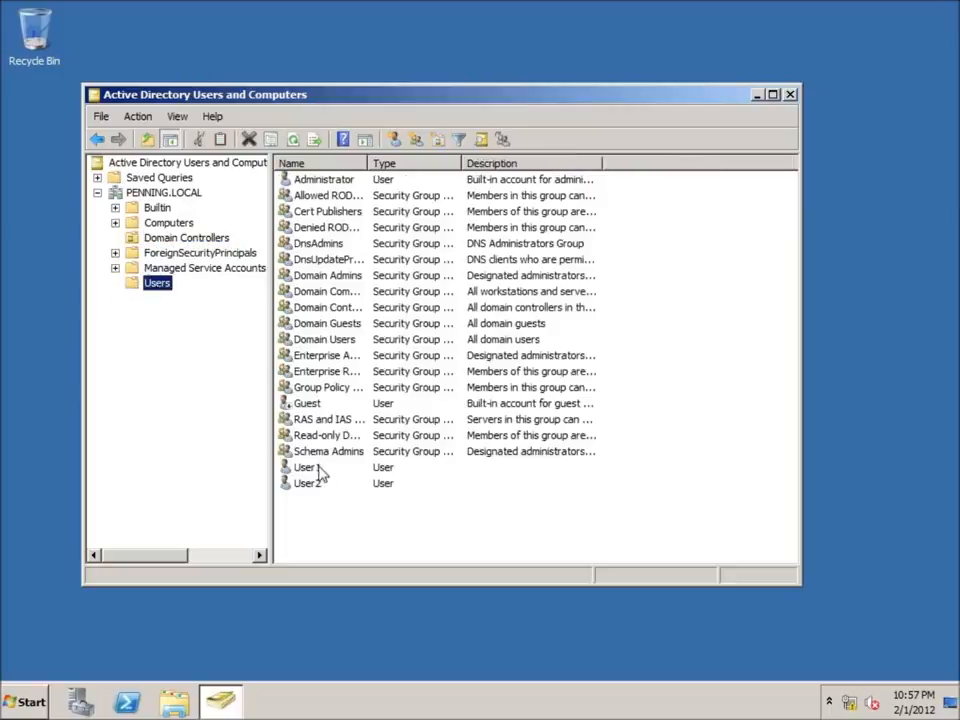